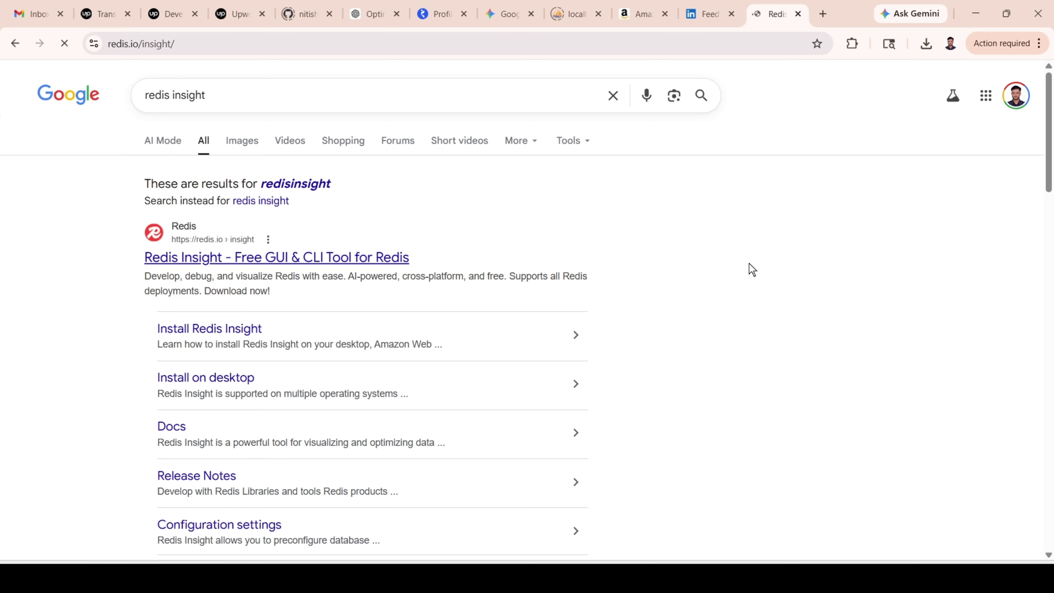
- Open the Redis Insight download form and select Windows as the operating system
scroll(207, 432, down, 2)
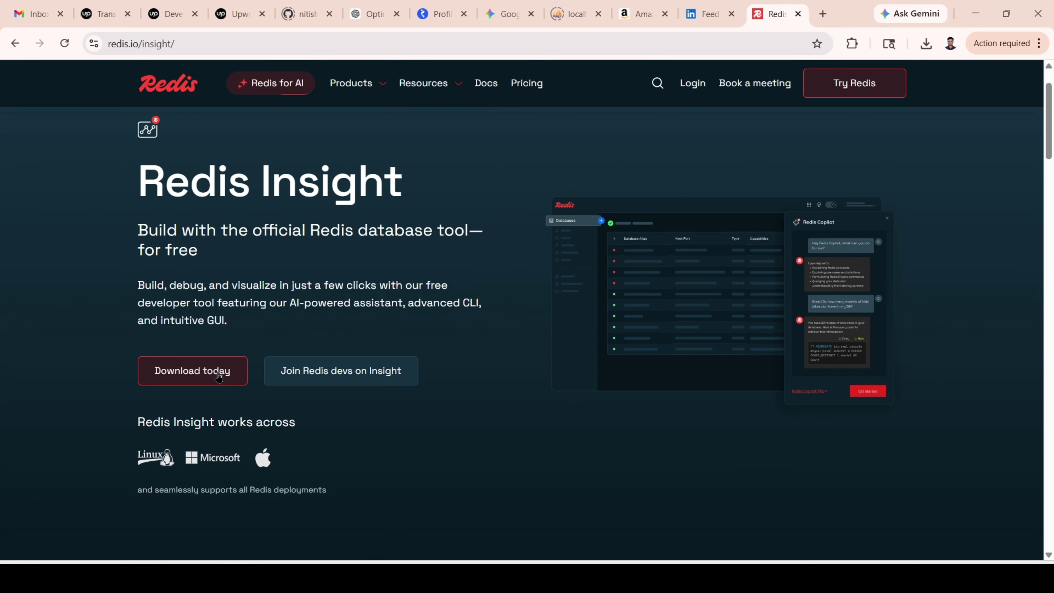
click(198, 374)
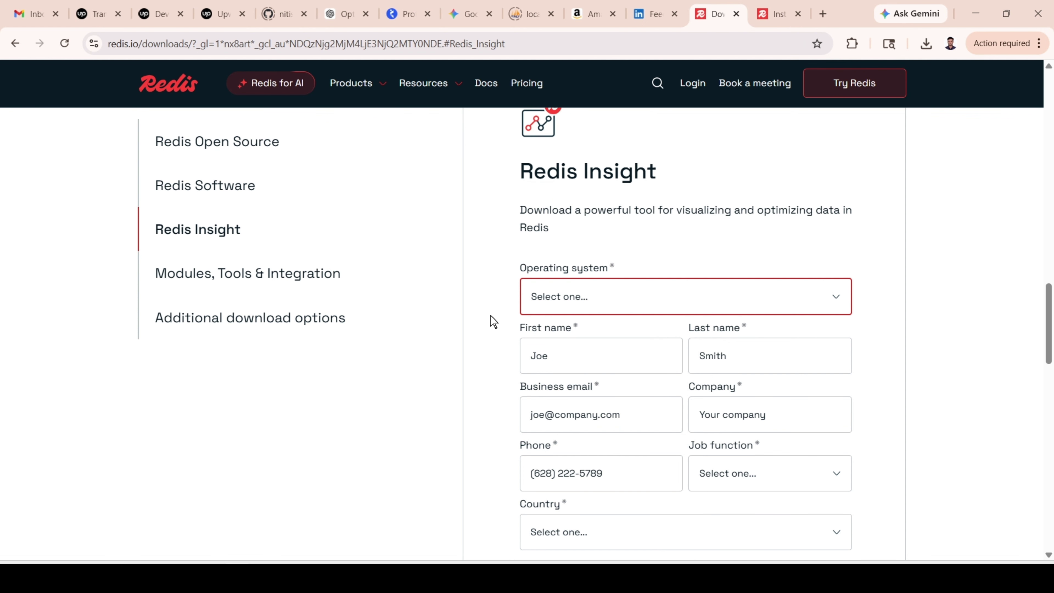
click(584, 298)
click(569, 343)
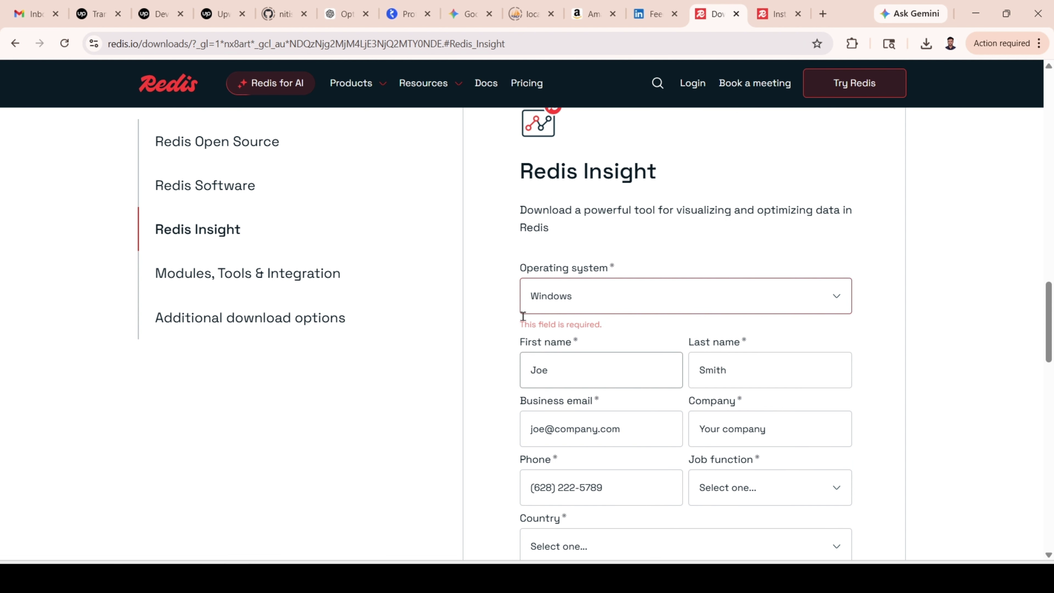
- Fill in the first name, last name, business email, phone, company mpokket and country India from the saved contact details
scroll(496, 294, down, 2)
click(576, 290)
click(614, 327)
click(710, 286)
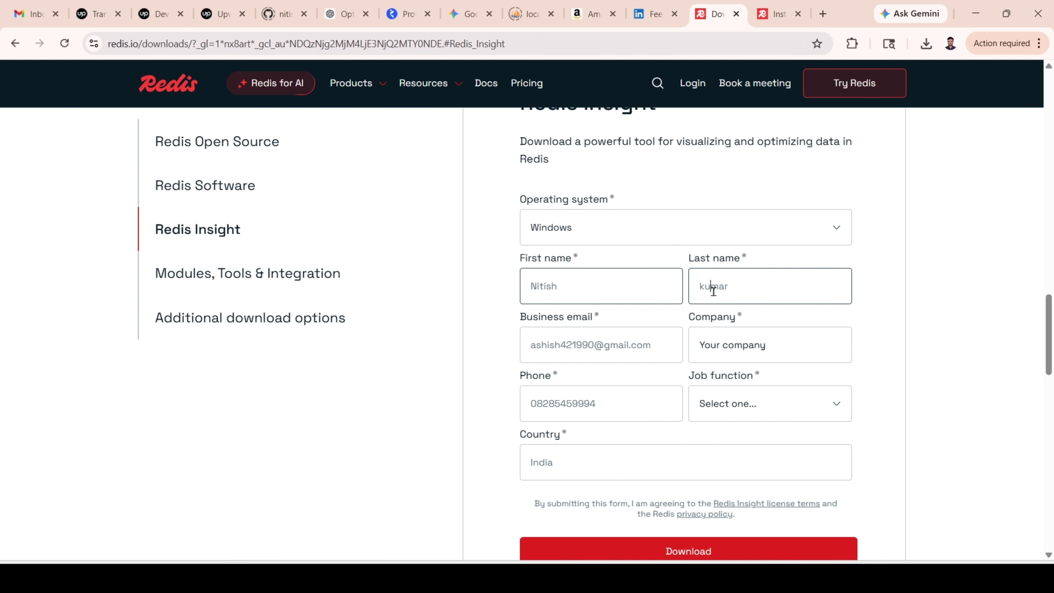
text(kumar)
click(553, 347)
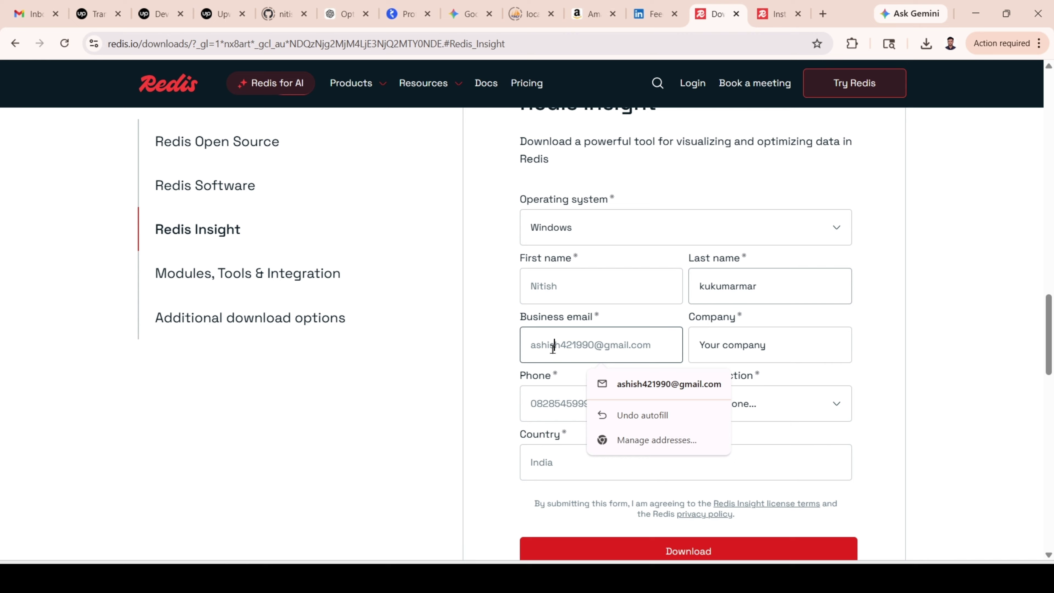
click(651, 384)
- Set the job function to Software Developer/Engineer and submit the form to download Redis Insight
scroll(664, 332, down, 3)
click(747, 267)
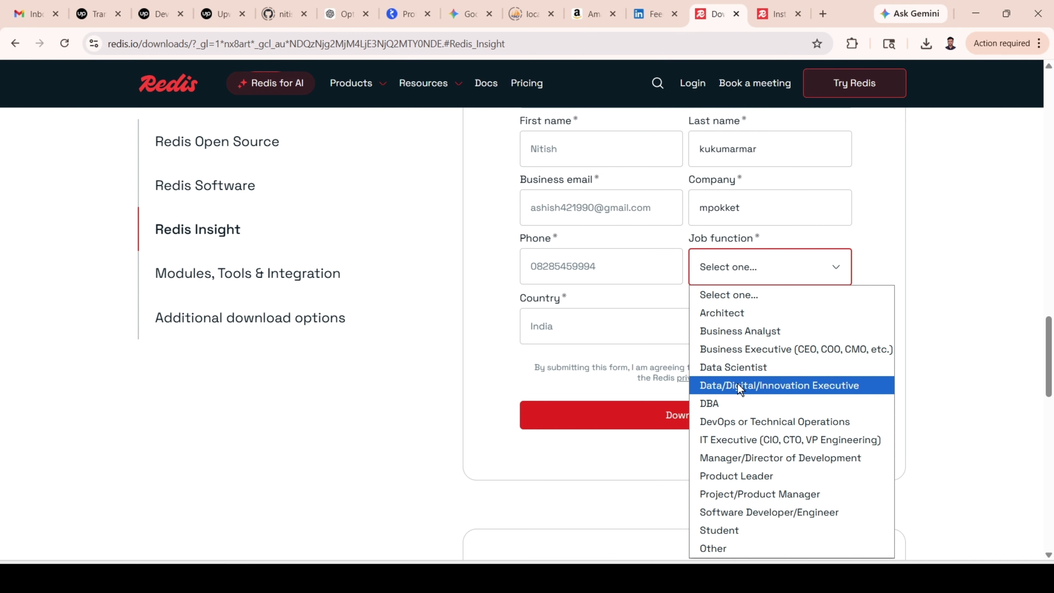
click(759, 512)
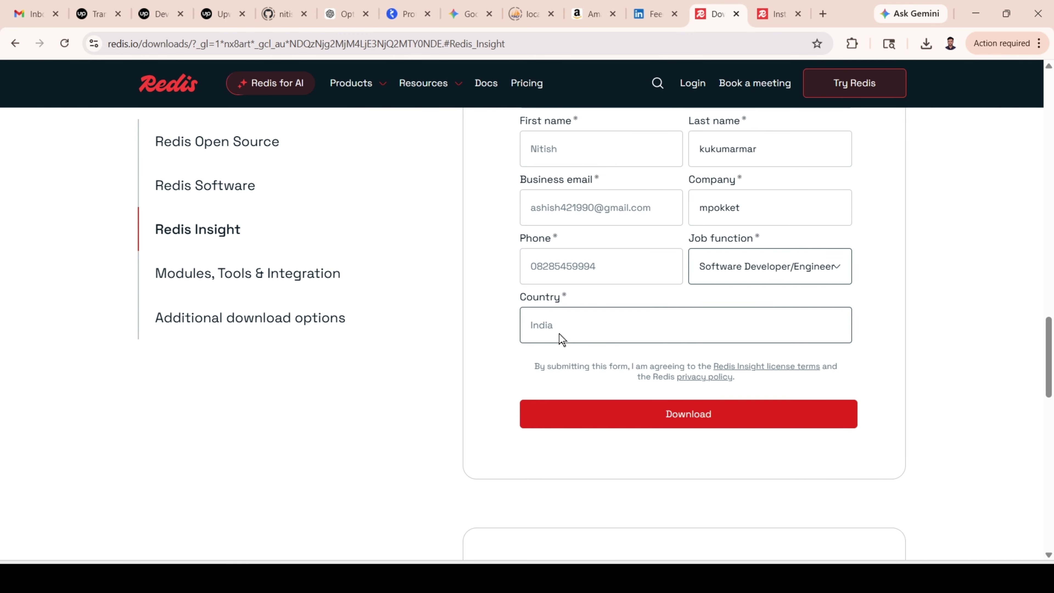
click(686, 415)
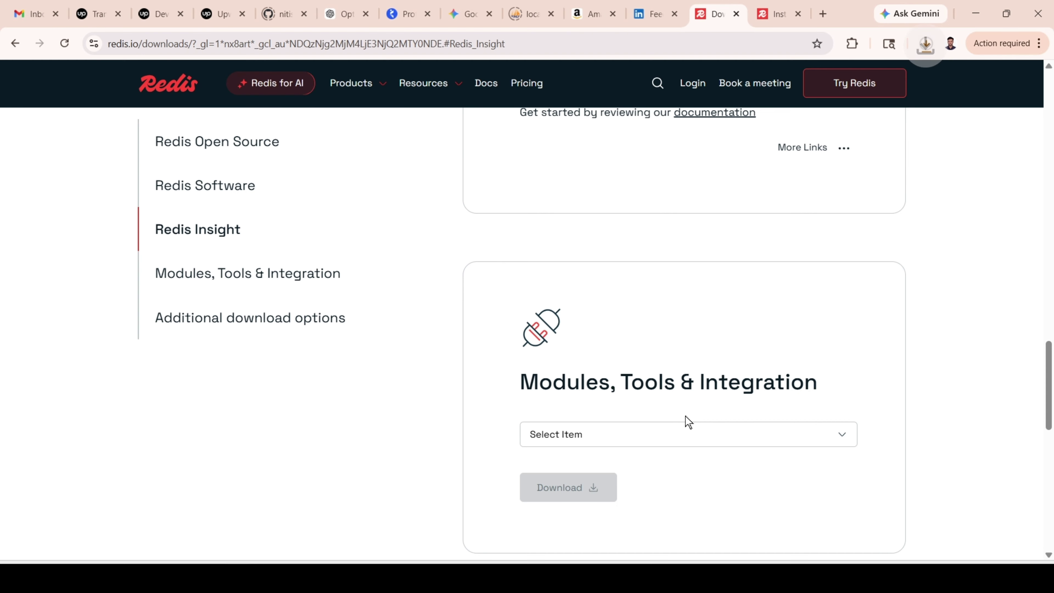
- Launch the downloaded Redis Insight Windows installer from the browser's recent downloads
click(928, 43)
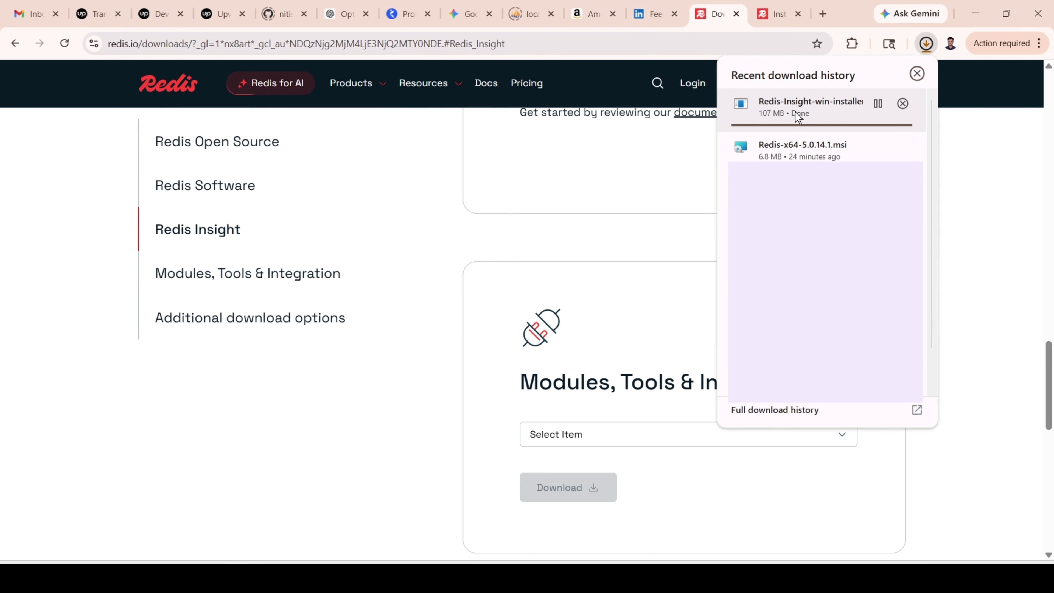
click(997, 252)
click(926, 43)
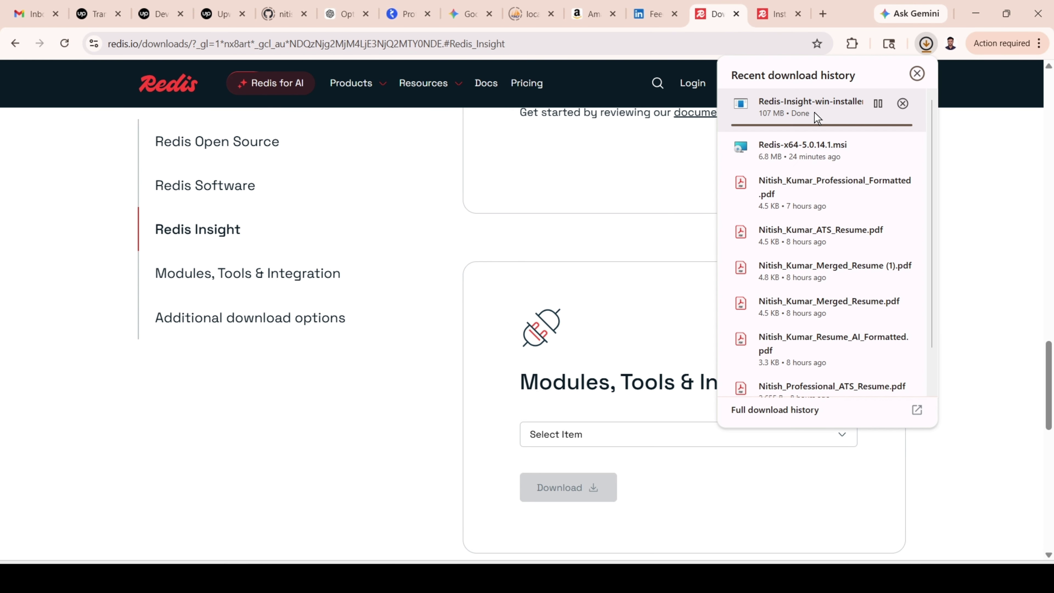
click(800, 107)
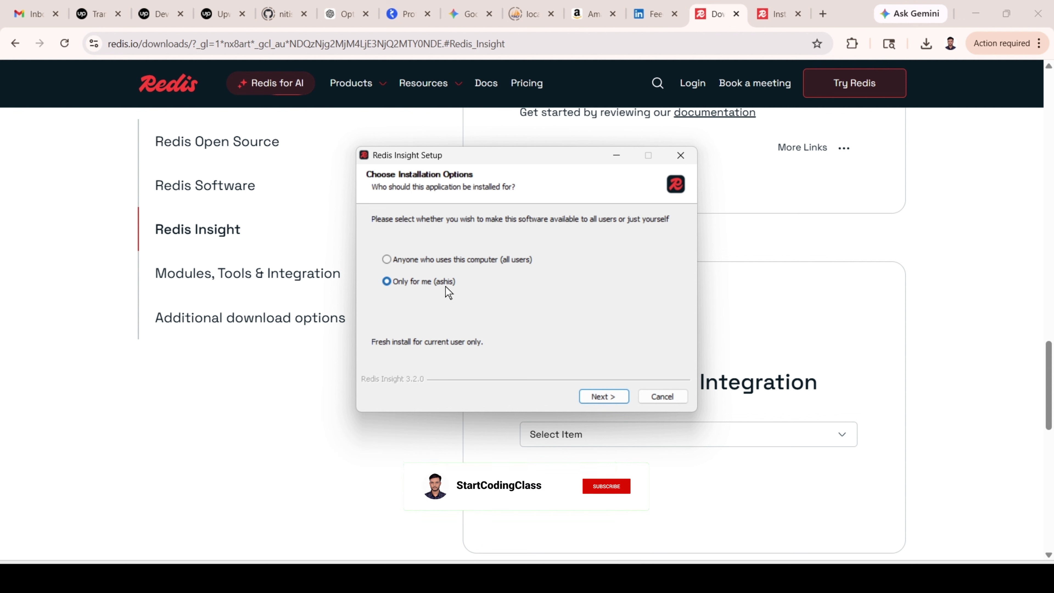
- Install Redis Insight for the current user only in the default folder, finishing setup with Run Redis Insight enabled
click(604, 397)
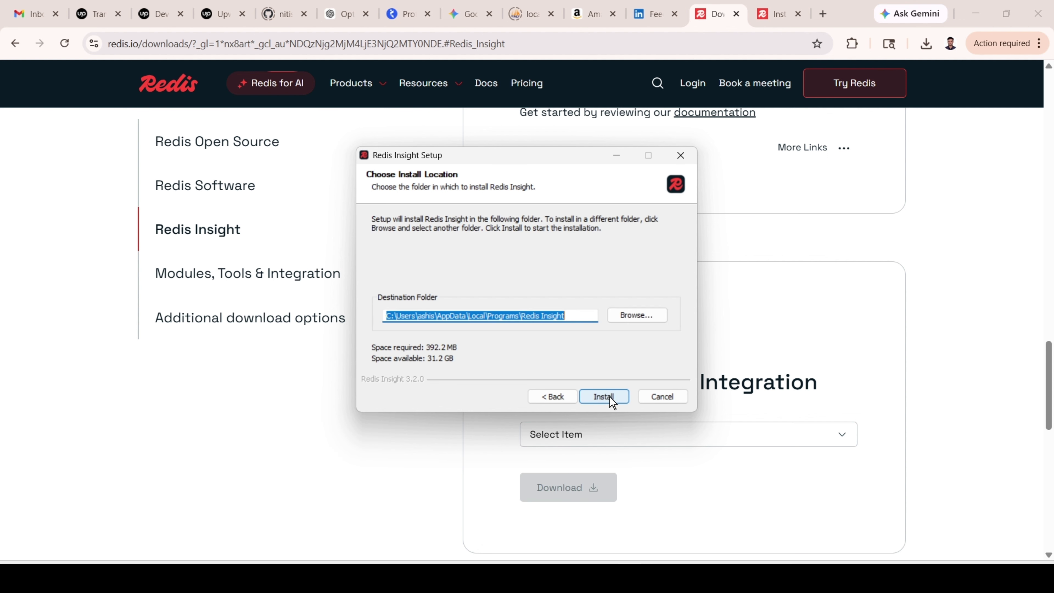
click(604, 396)
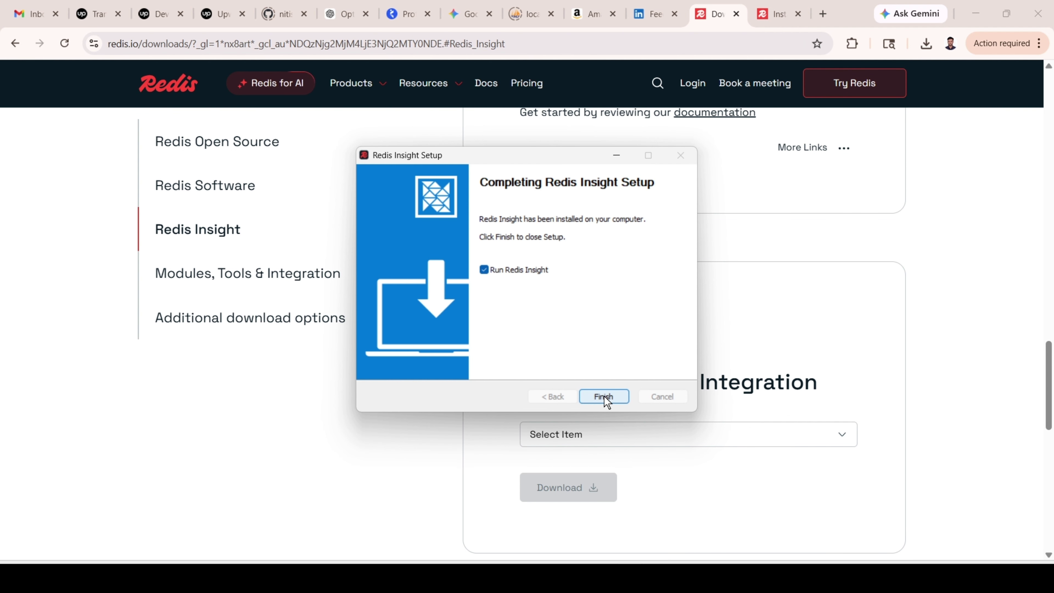
click(604, 396)
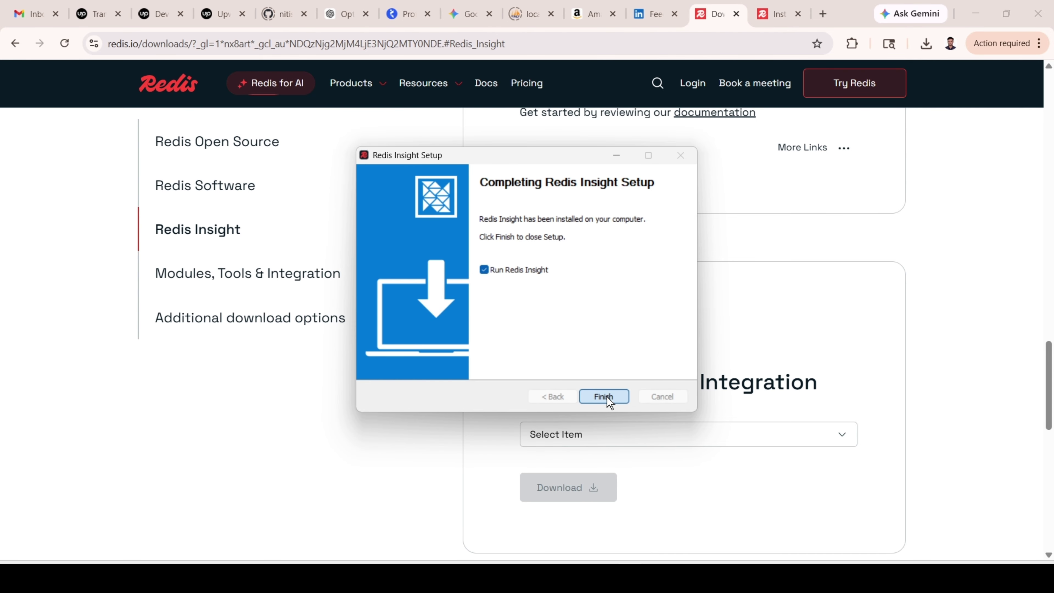
click(604, 398)
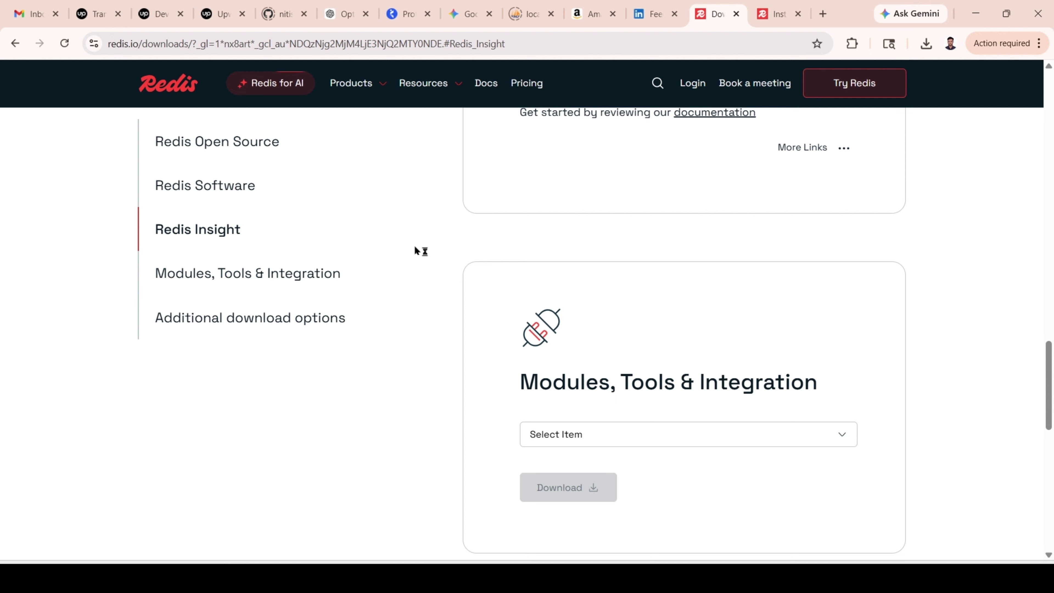
- Switch to Notepad++ and add the host address 127.0.01 two lines below the port 6379 in the notes
mouse_move(297, 579)
click(297, 503)
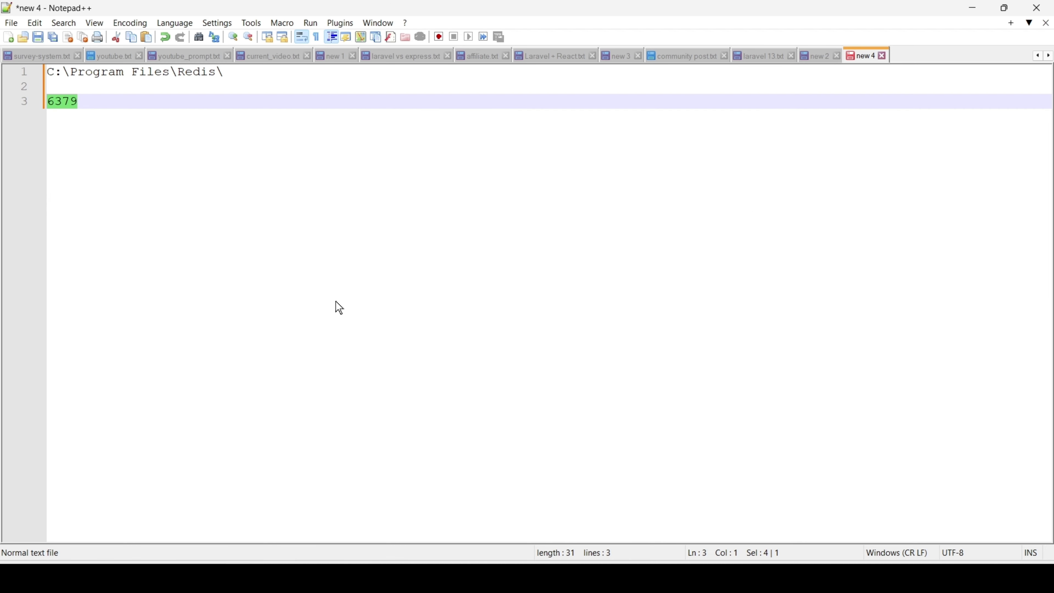
click(127, 107)
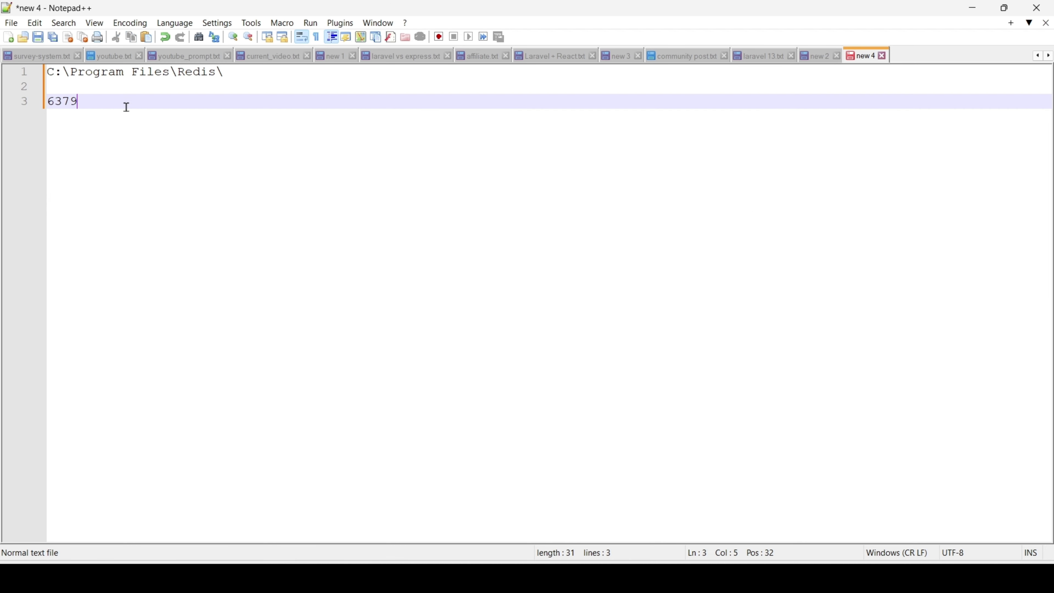
key(Return)
key(Return)
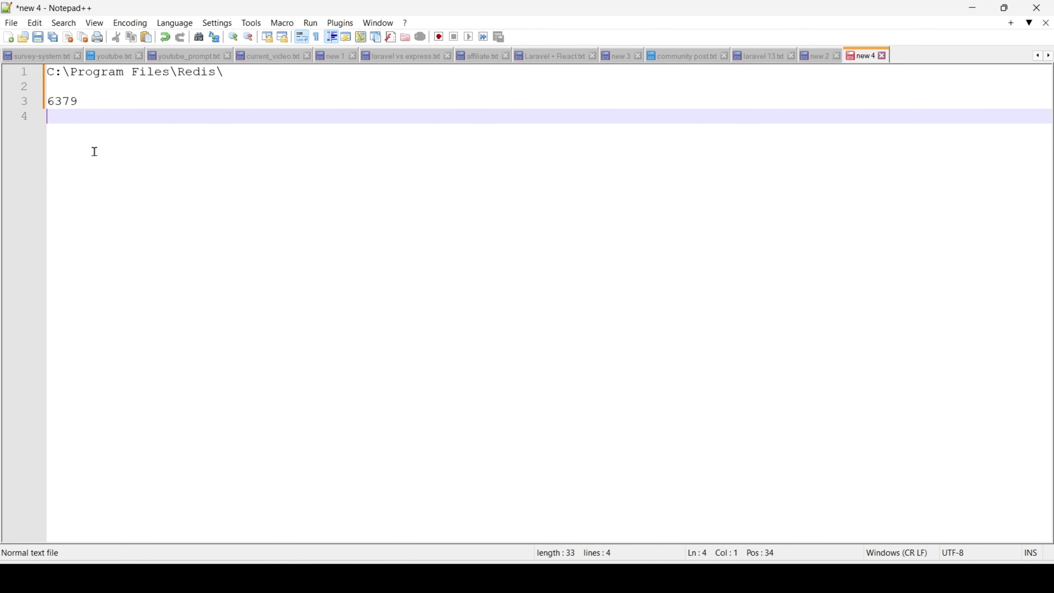
text(127.0.01)
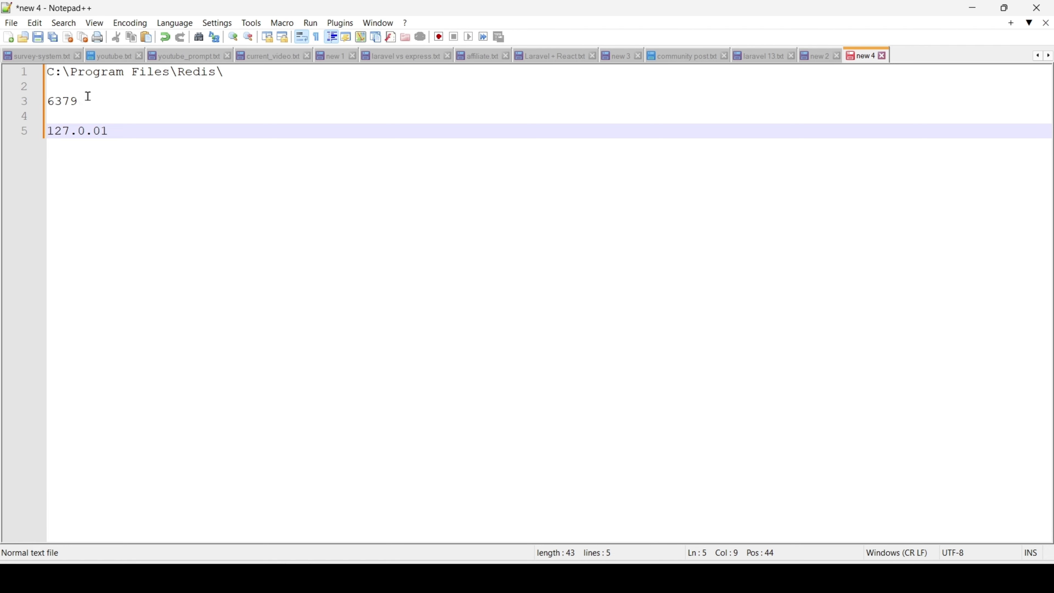
drag(86, 99, 45, 99)
click(164, 141)
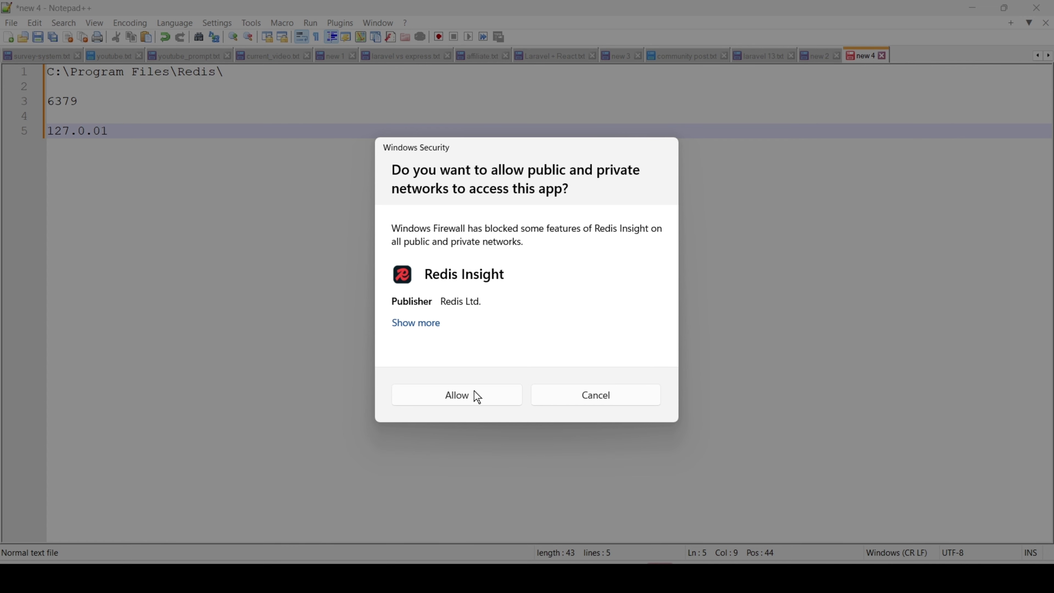
- Allow Redis Insight network access through the firewall, then accept the terms in the EULA and privacy settings and submit them
click(475, 398)
scroll(581, 360, down, 1)
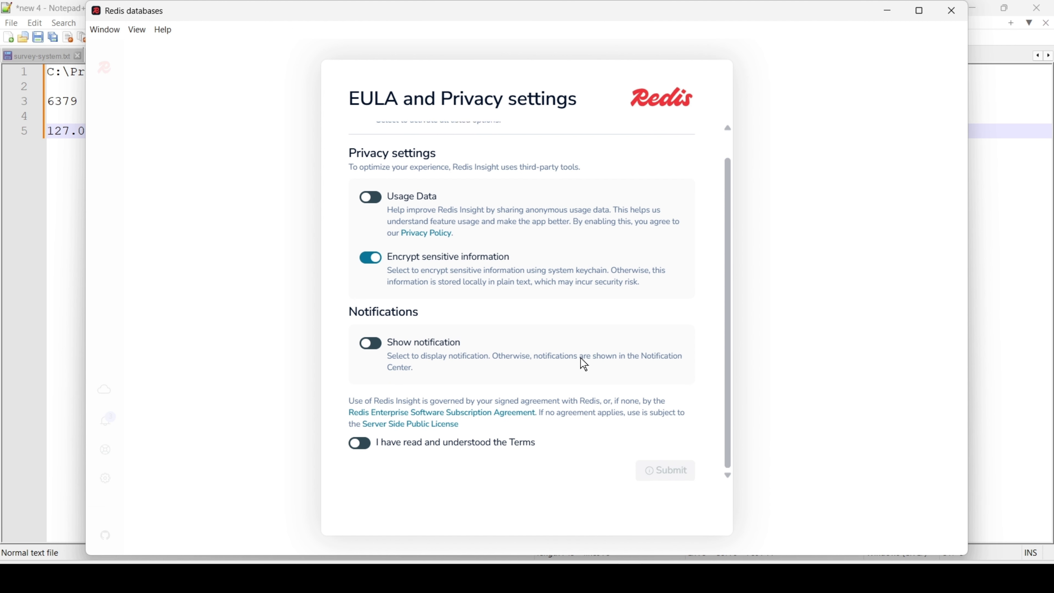
click(402, 447)
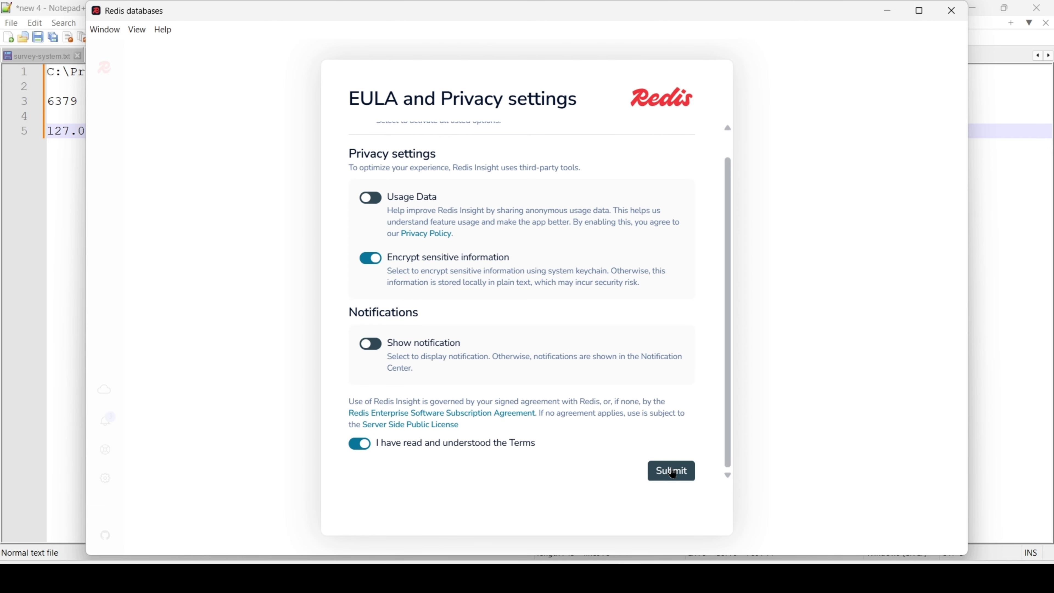
click(673, 474)
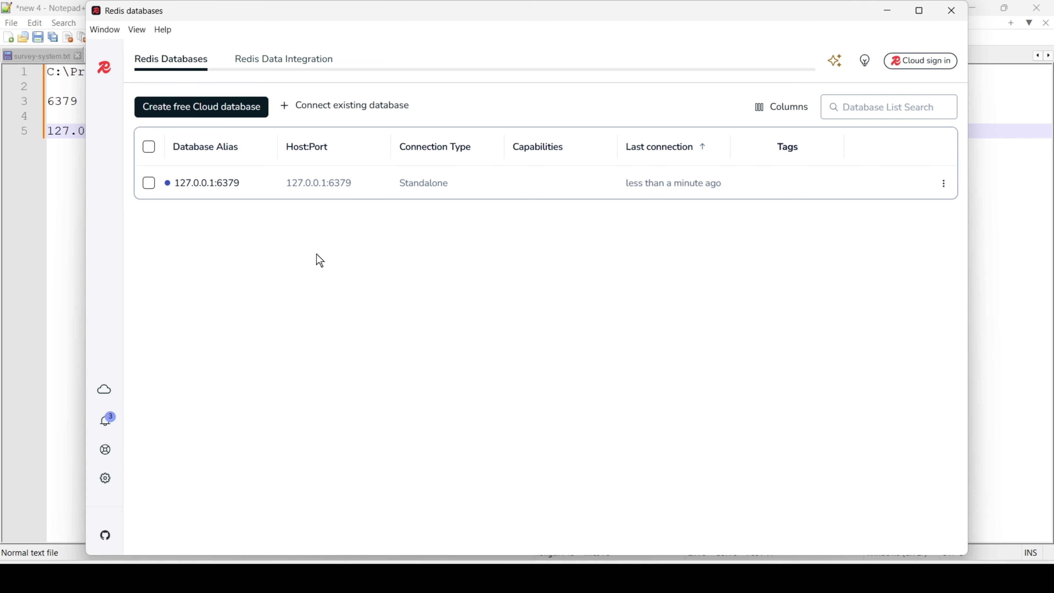
- Open the local database 127.0.0.1:6379 and view the value of the name key
click(193, 184)
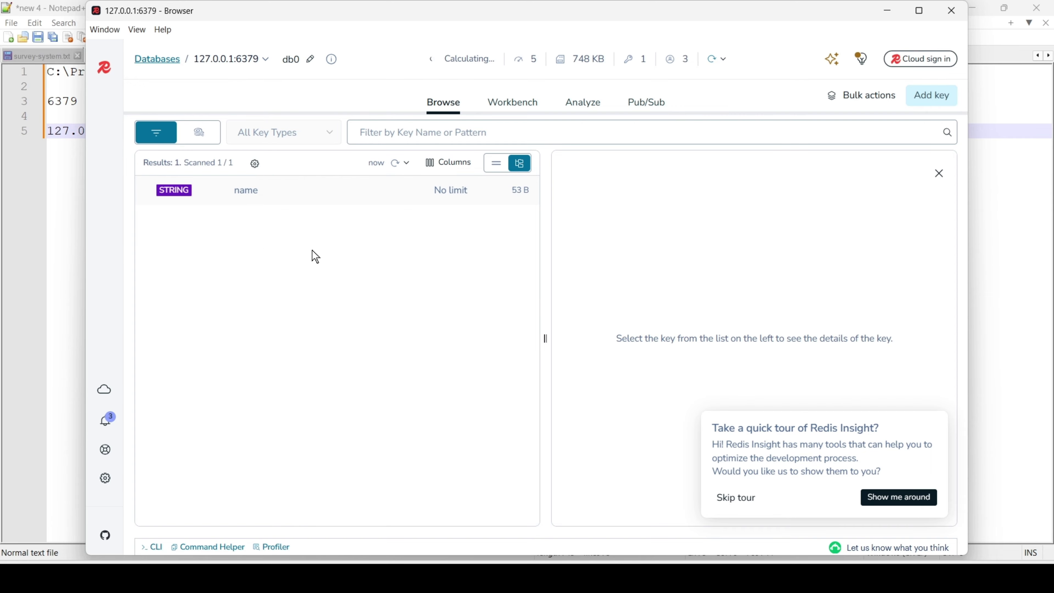
click(245, 199)
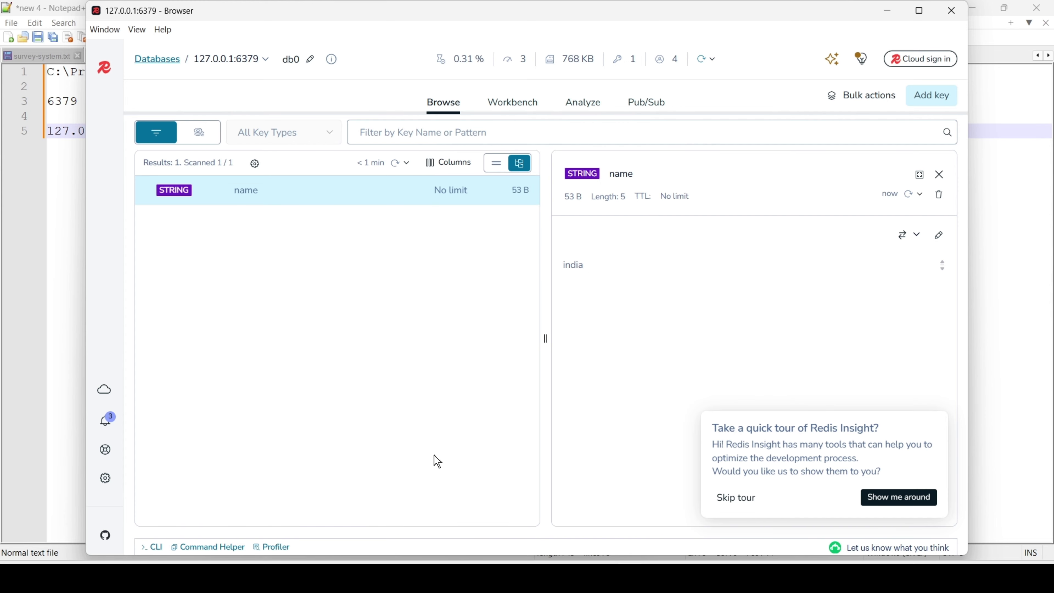
- Switch to the Command Prompt running redis-cli, set the key test to test_value, and read the key back
key(alt+Tab)
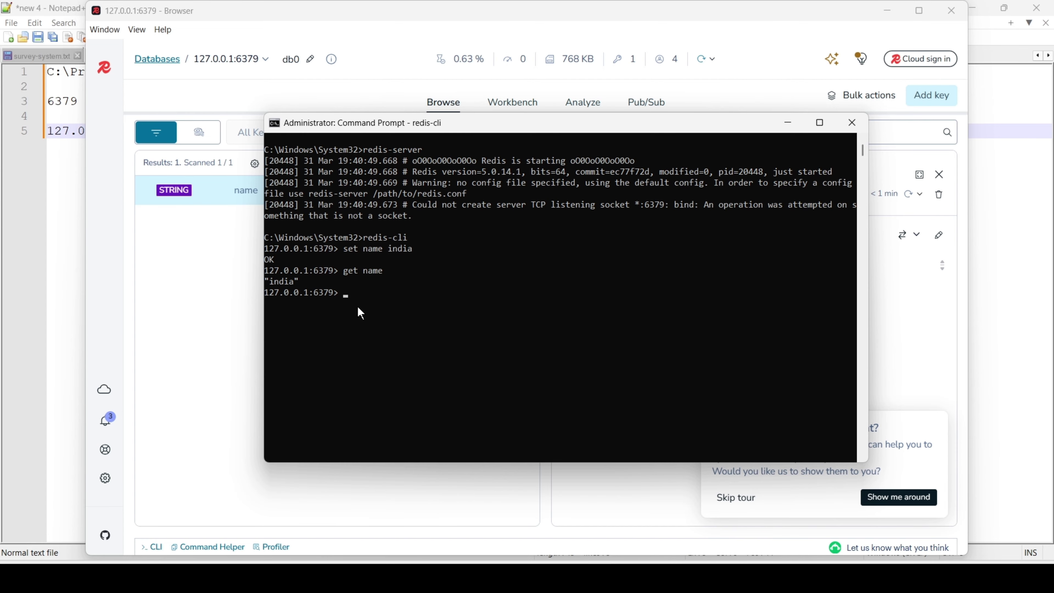
text(set)
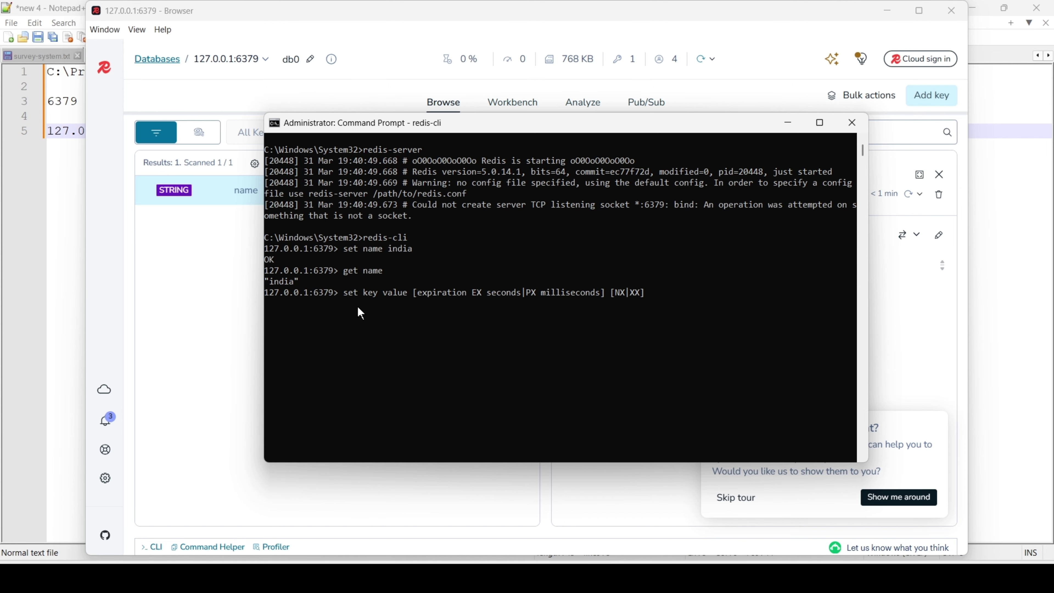
text(test)
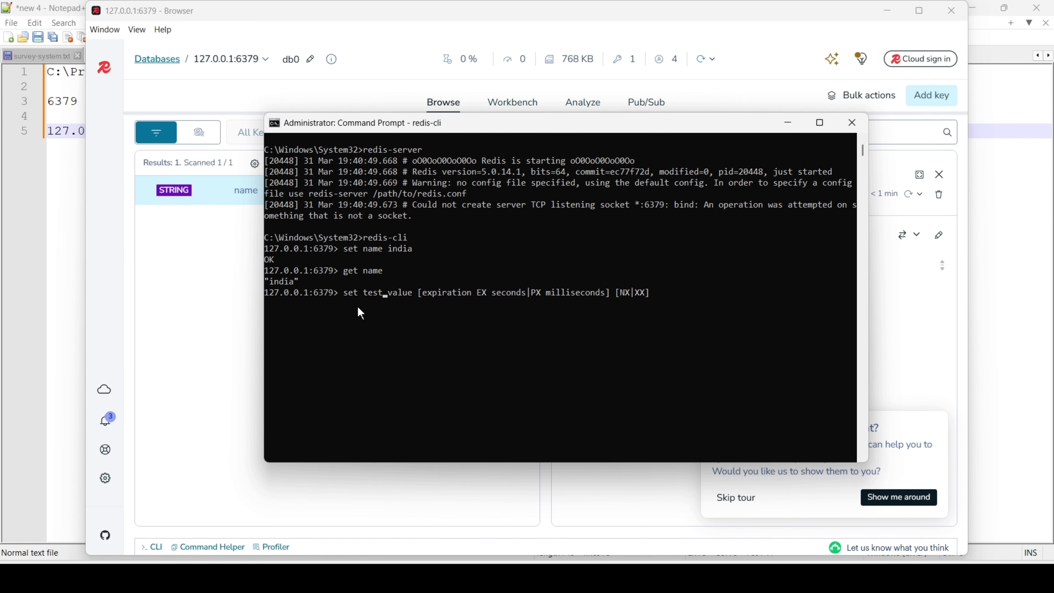
text( test)
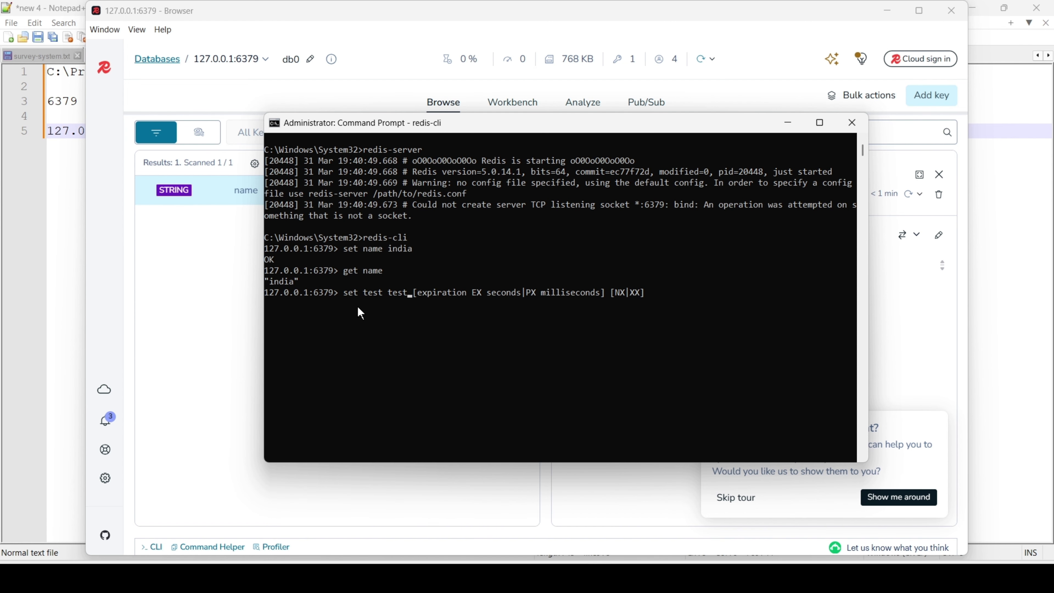
text( value)
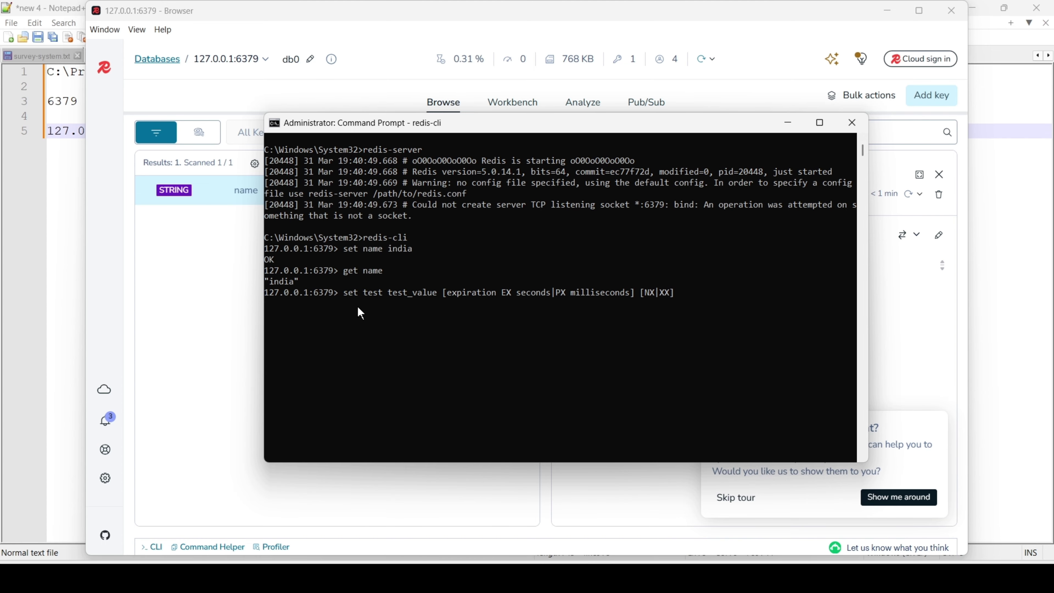
key(Return)
text(get test)
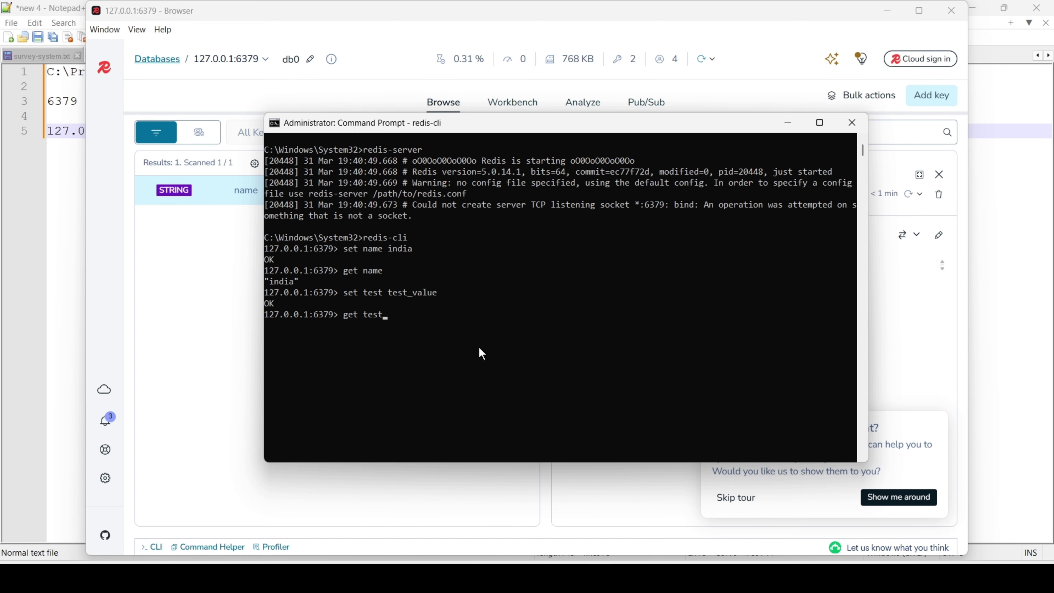
key(Return)
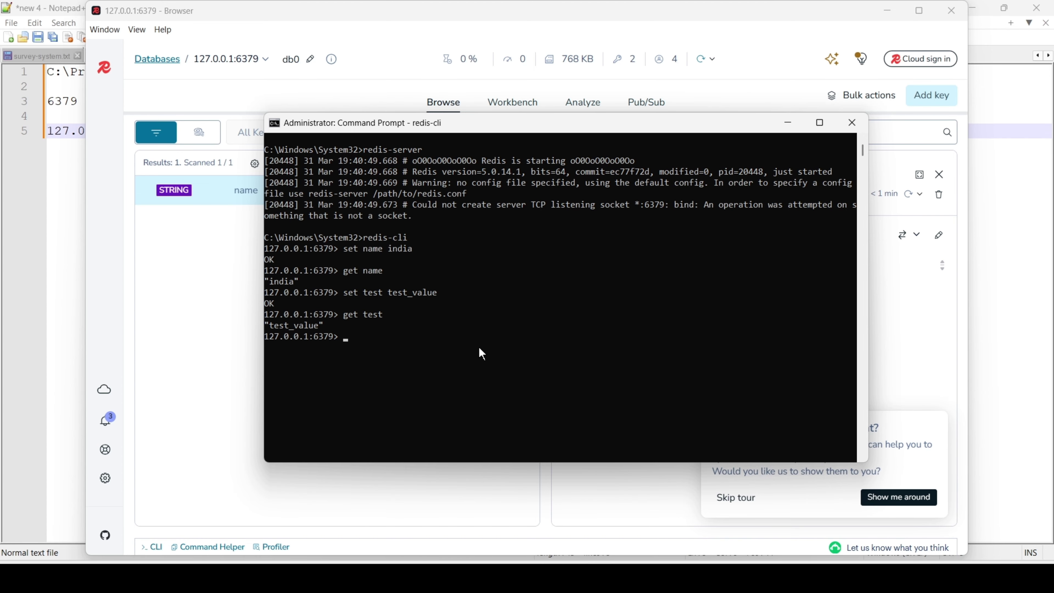
- Return to Redis Insight, refresh the key list, and view the test key's value in the maximized window
click(787, 122)
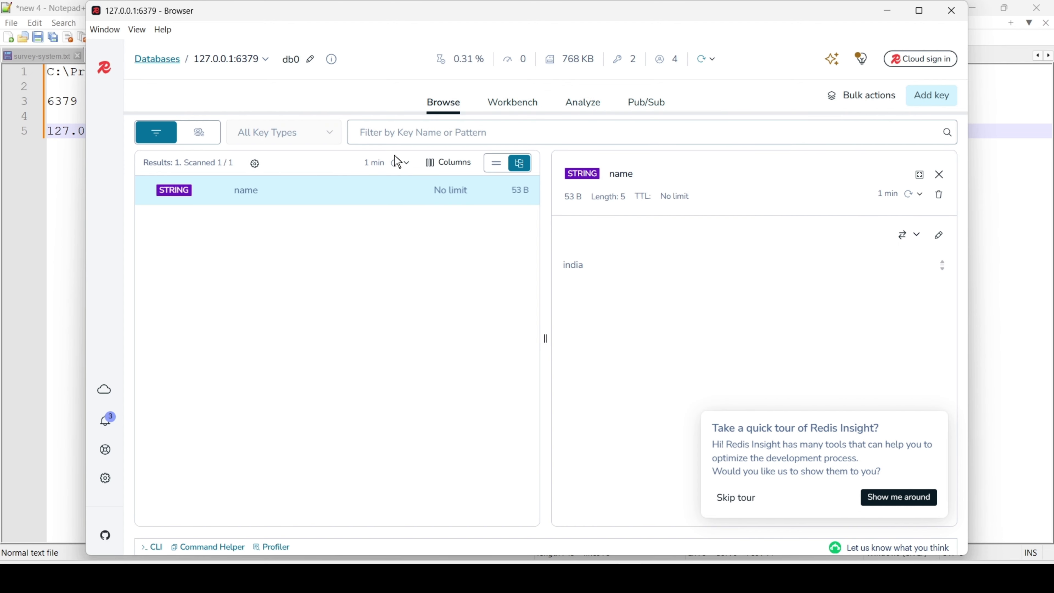
click(395, 162)
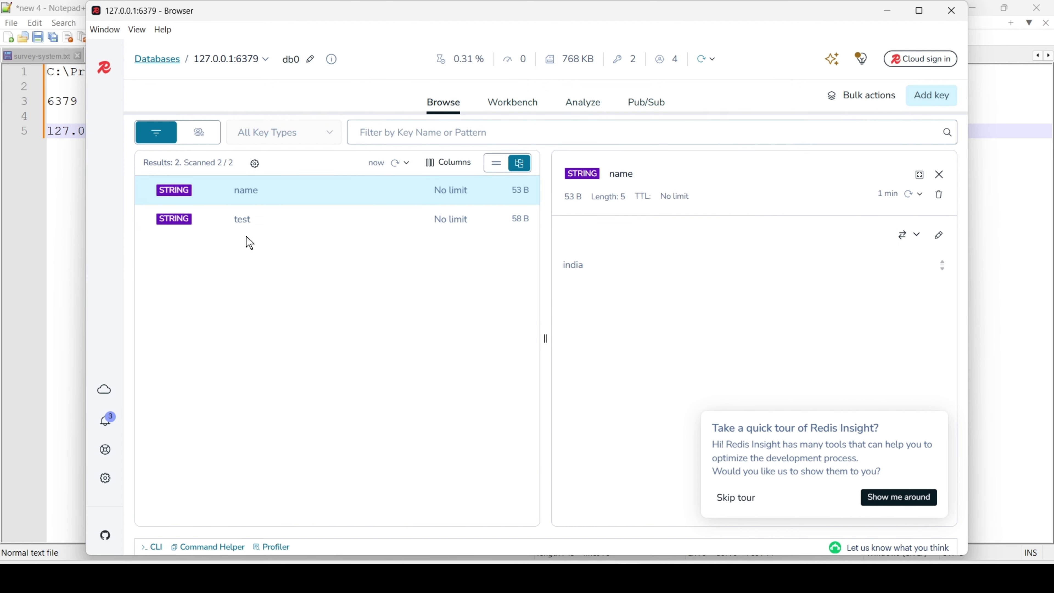
click(238, 222)
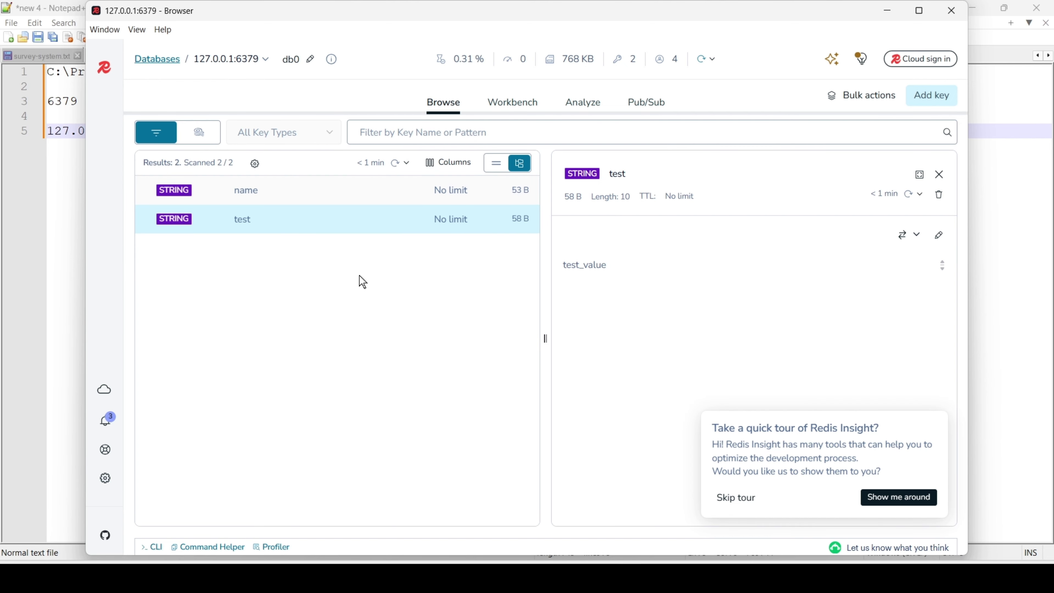
click(919, 13)
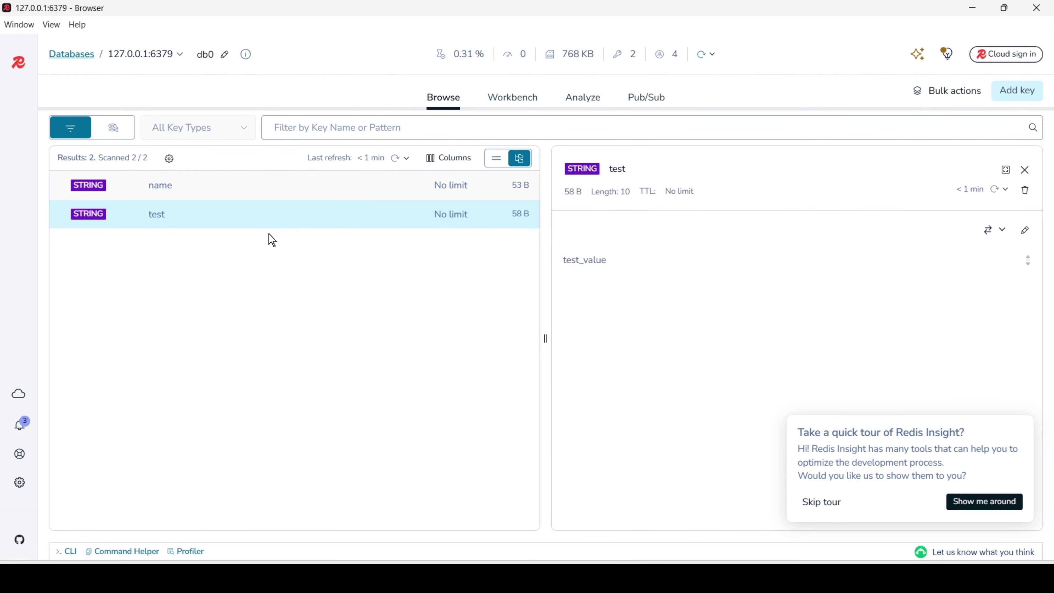